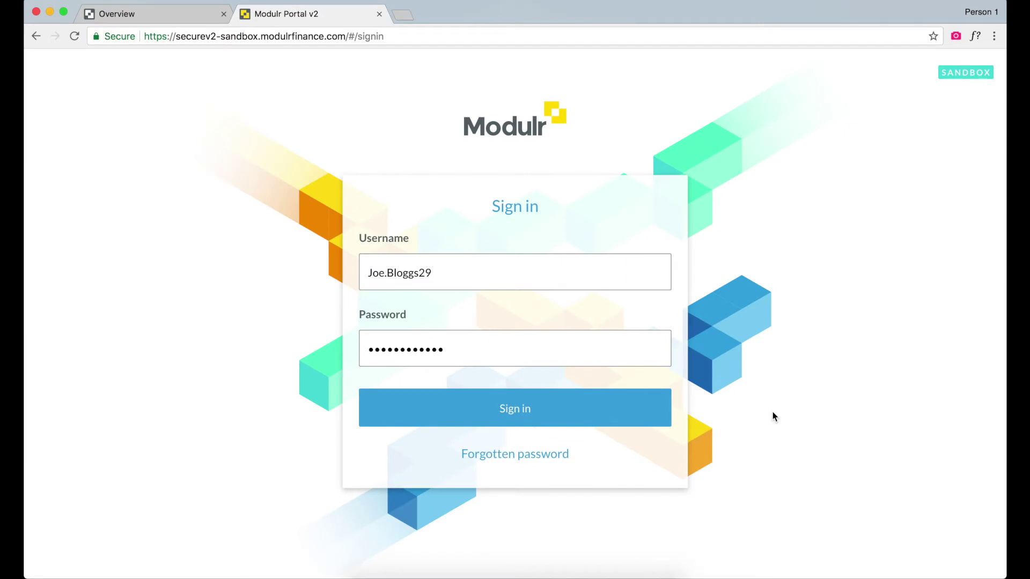
# Sign in to the sandbox and open the Payout Account, which shows a GBP 50,000.00 balance
pyautogui.click(527, 417)
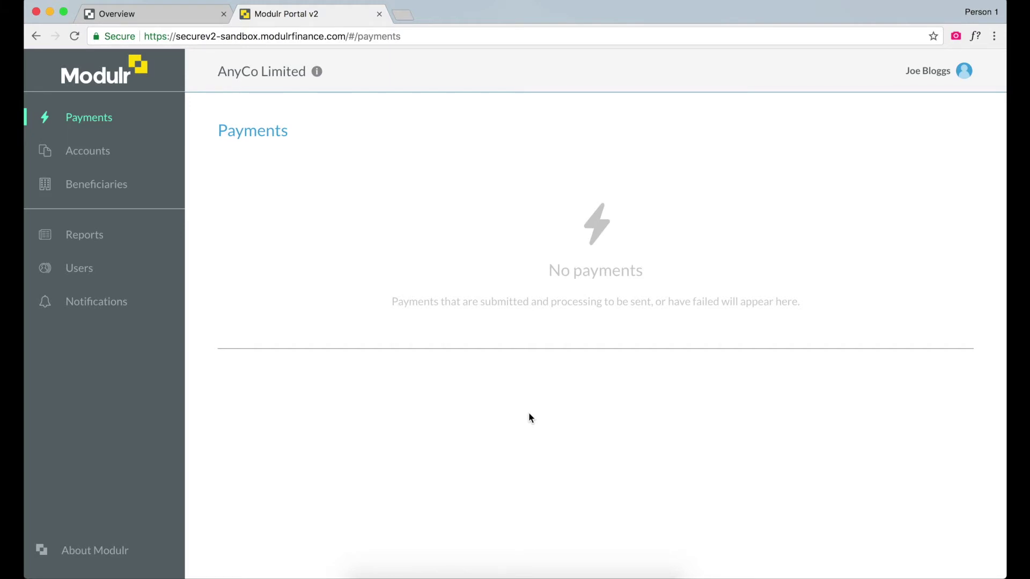
pyautogui.click(90, 154)
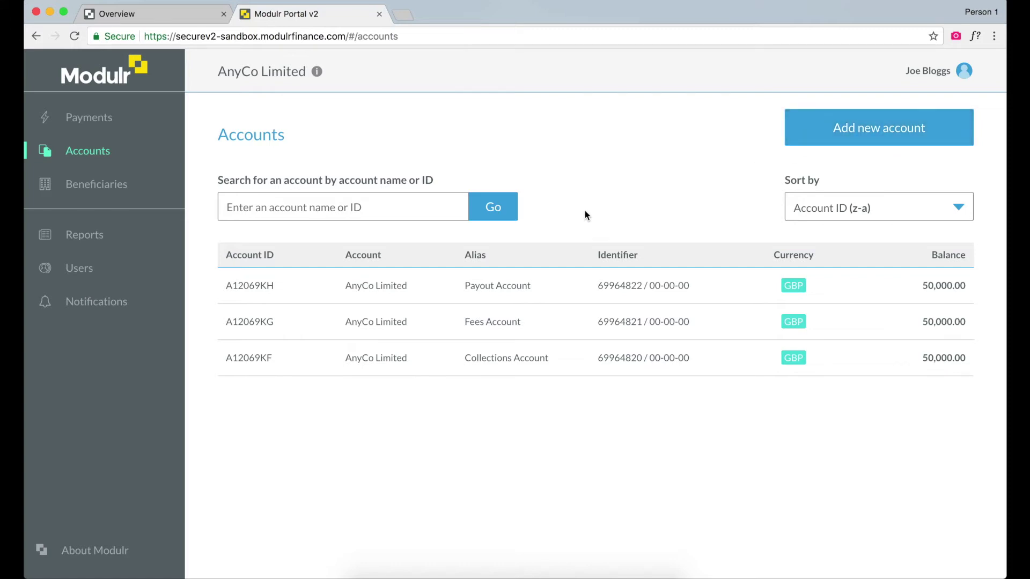
pyautogui.click(514, 293)
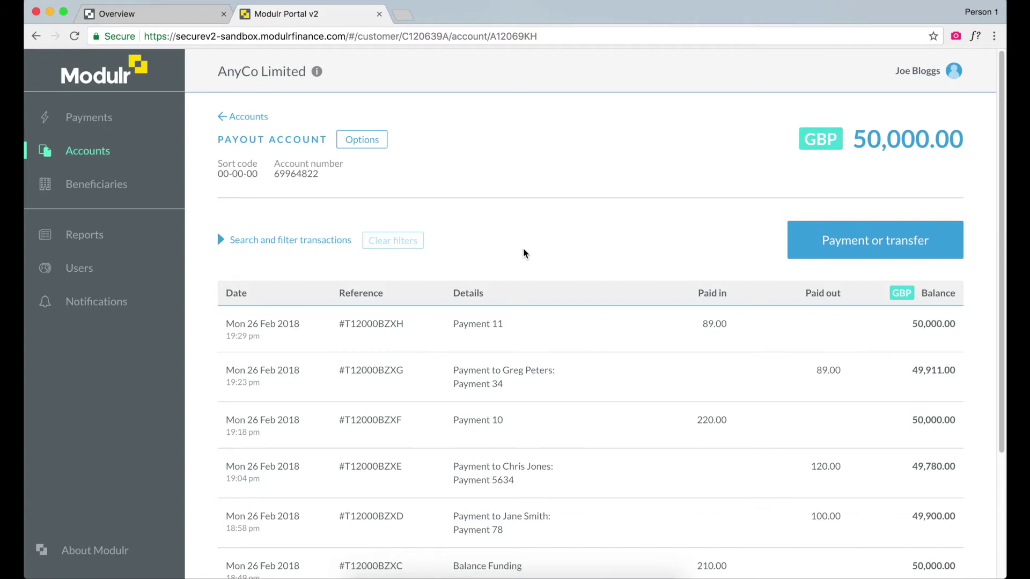
# Start a payment from the Payout Account and choose a new beneficiary as the destination
pyautogui.click(832, 240)
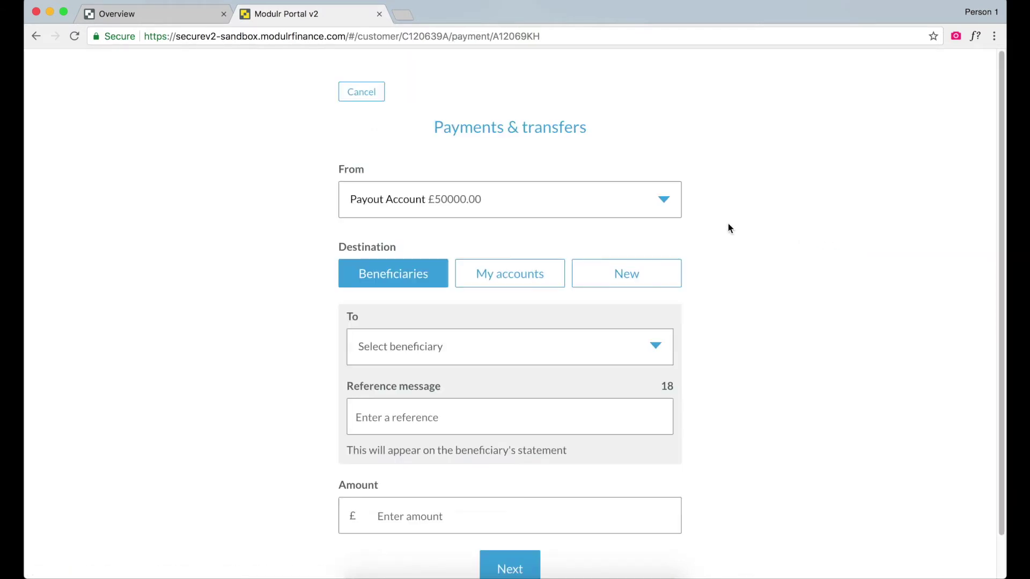
pyautogui.click(416, 347)
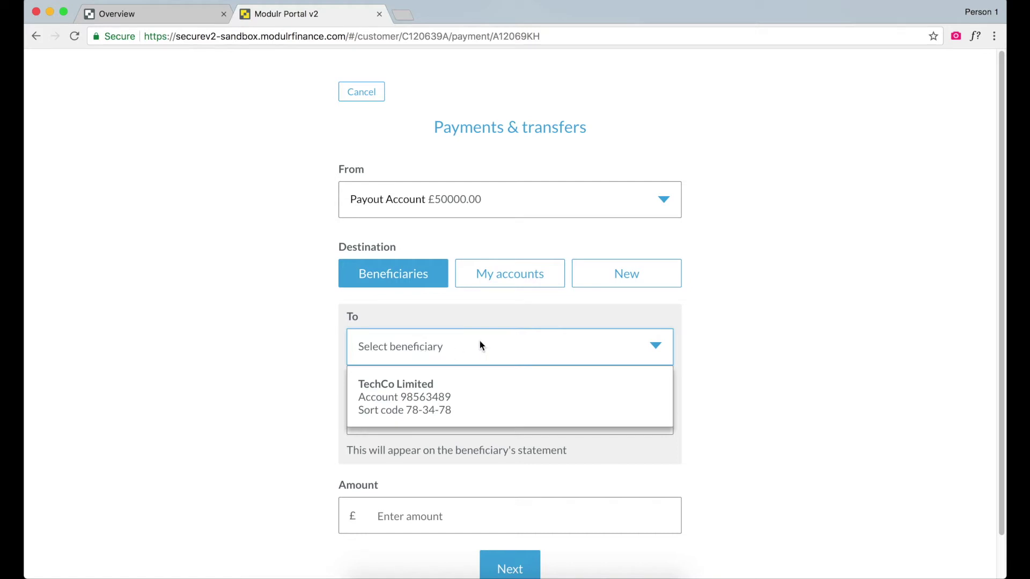
pyautogui.click(499, 279)
pyautogui.click(499, 280)
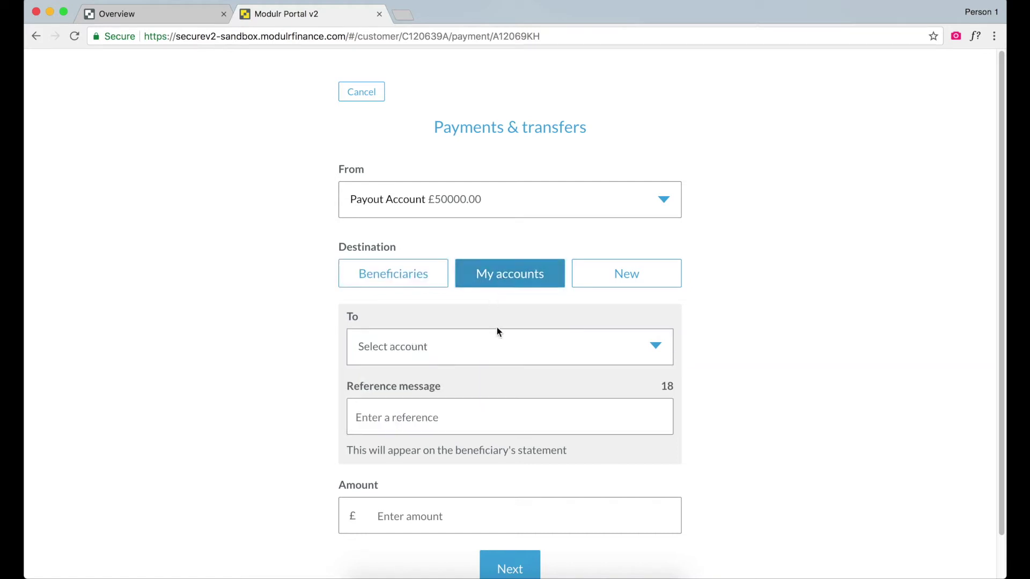
pyautogui.click(499, 352)
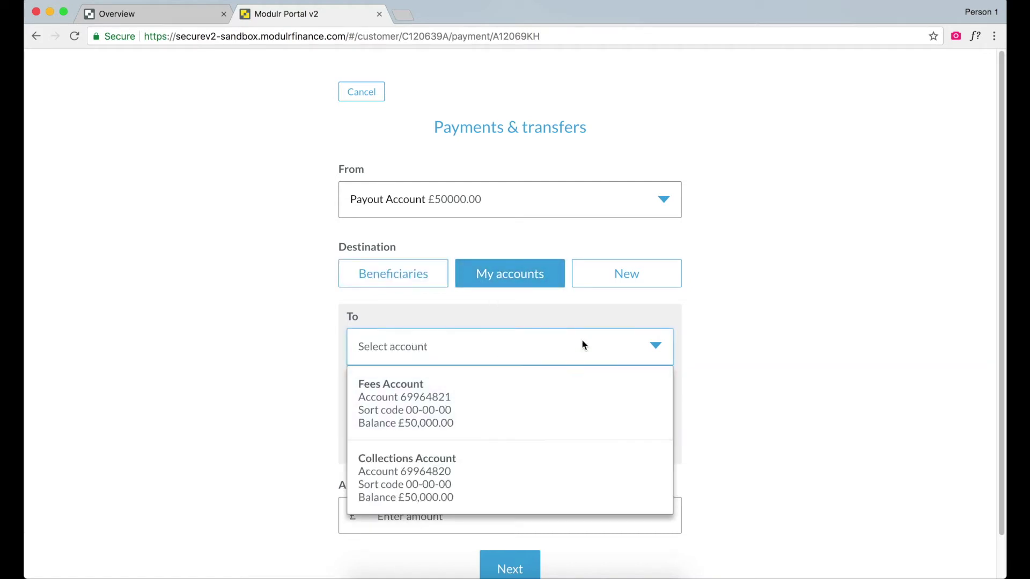
pyautogui.click(623, 278)
pyautogui.click(622, 280)
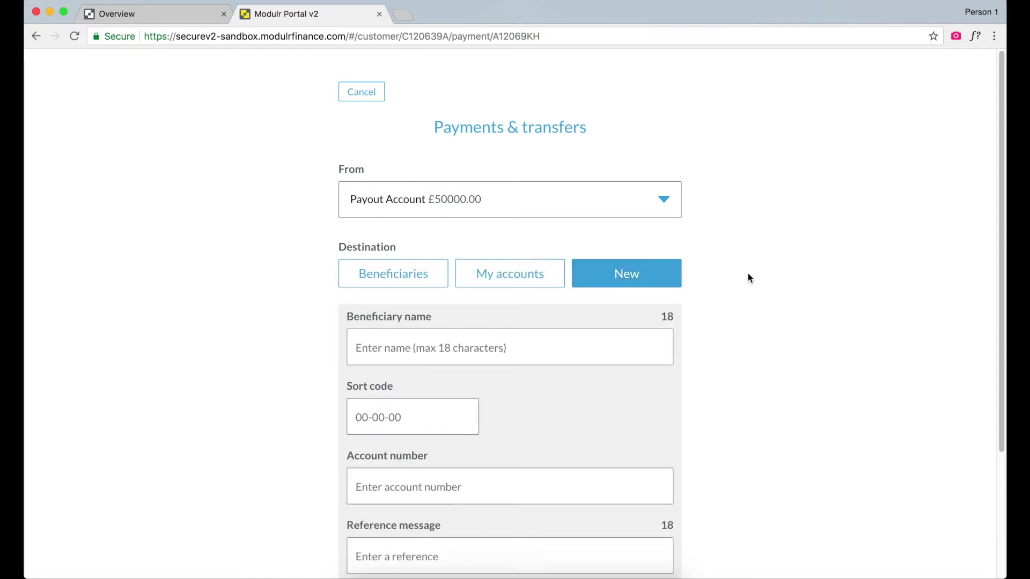
pyautogui.scroll(-2, 748, 276)
# Enter the new beneficiary's name, sort code, account number and the reference 'Payment 12'
pyautogui.click(538, 298)
pyautogui.write('Jane Smith')
pyautogui.press('Tab')
pyautogui.write('78-45-09')
pyautogui.press('Tab')
pyautogui.press('Tab')
pyautogui.write('Payment 12')
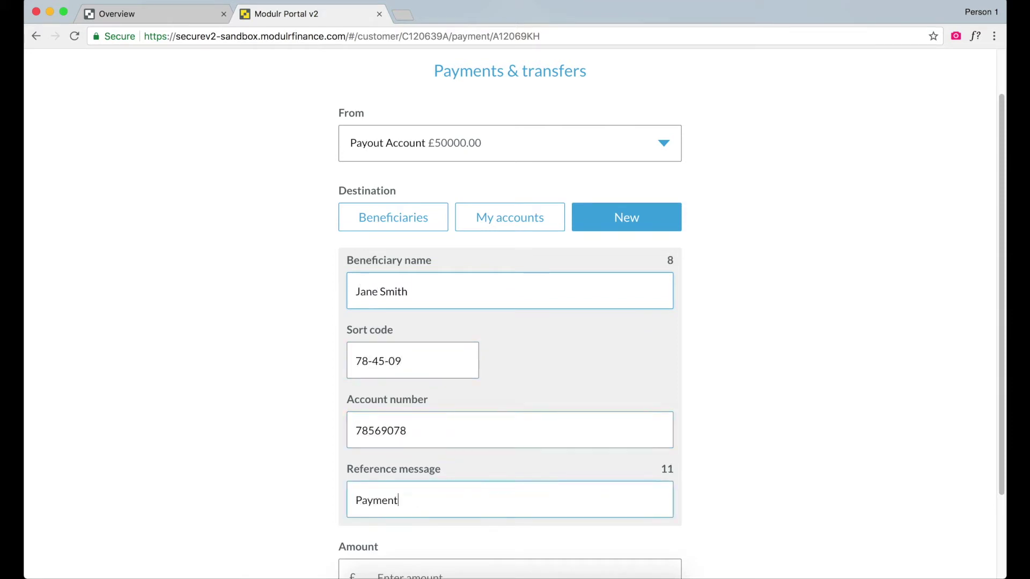
# Set the payment amount to £100 and continue to the review
pyautogui.scroll(-1, 546, 306)
pyautogui.click(457, 563)
pyautogui.write('100')
pyautogui.scroll(-3, 460, 560)
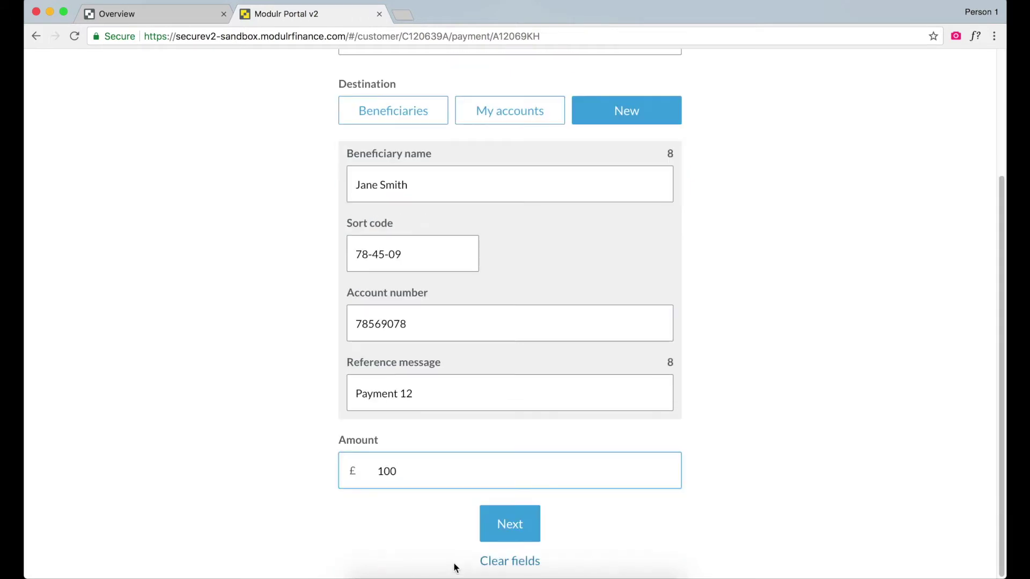
pyautogui.click(514, 526)
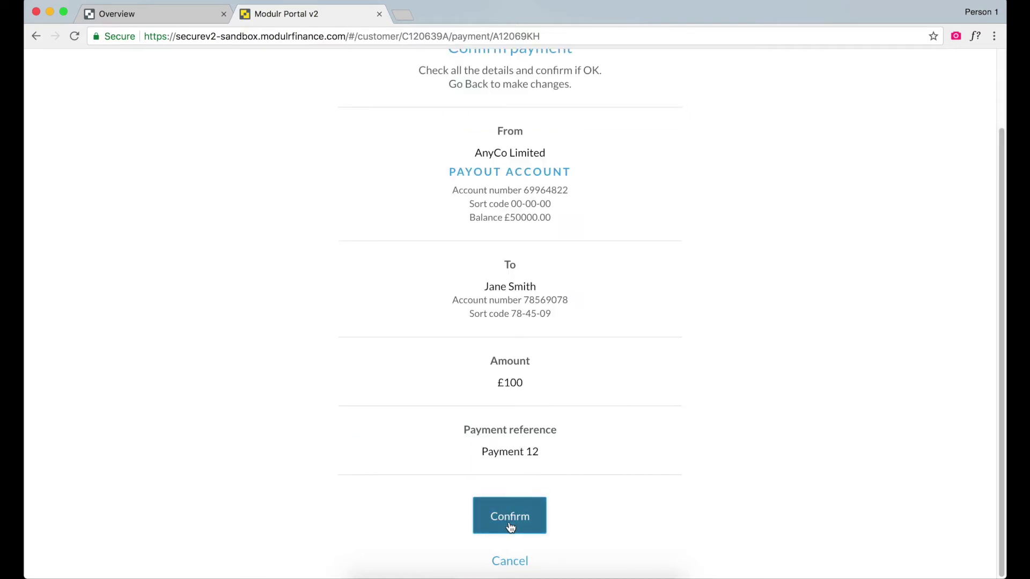
# Confirm the £100 payment and return to the Payout Account, now at GBP 49,900.00
pyautogui.click(510, 527)
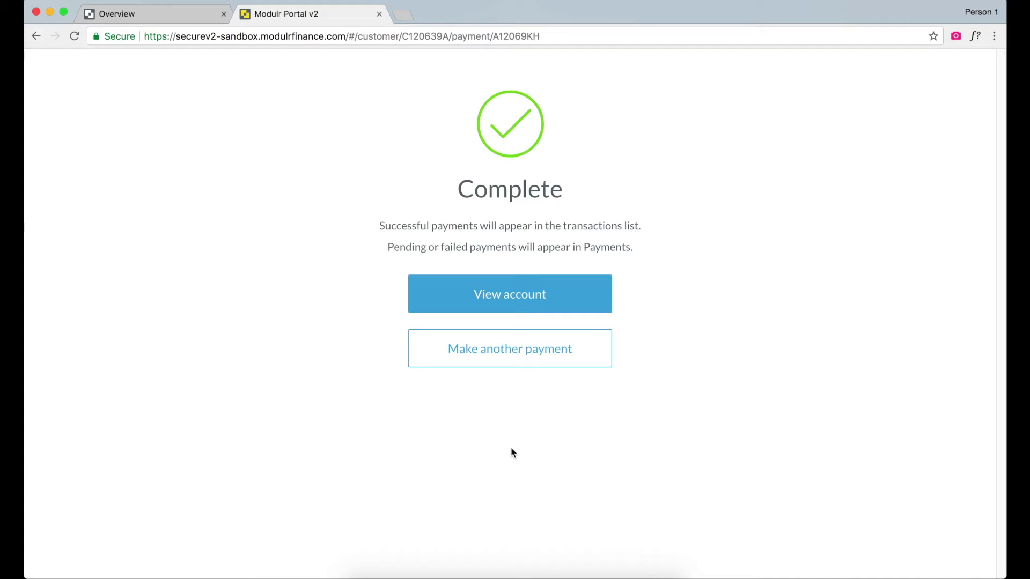
pyautogui.click(505, 309)
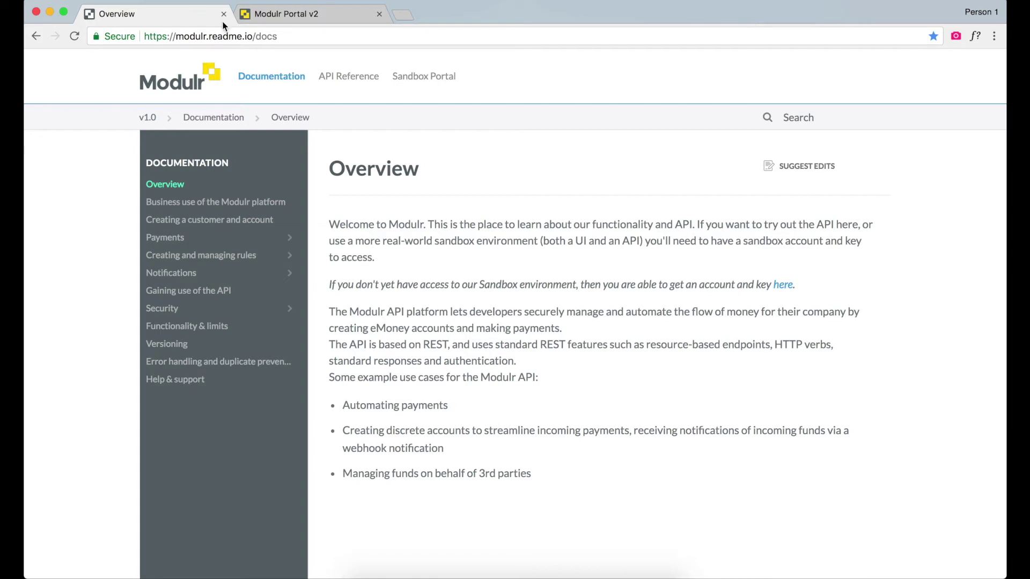
# Open the Create a Payment endpoint under Payments in the API Reference
pyautogui.click(334, 79)
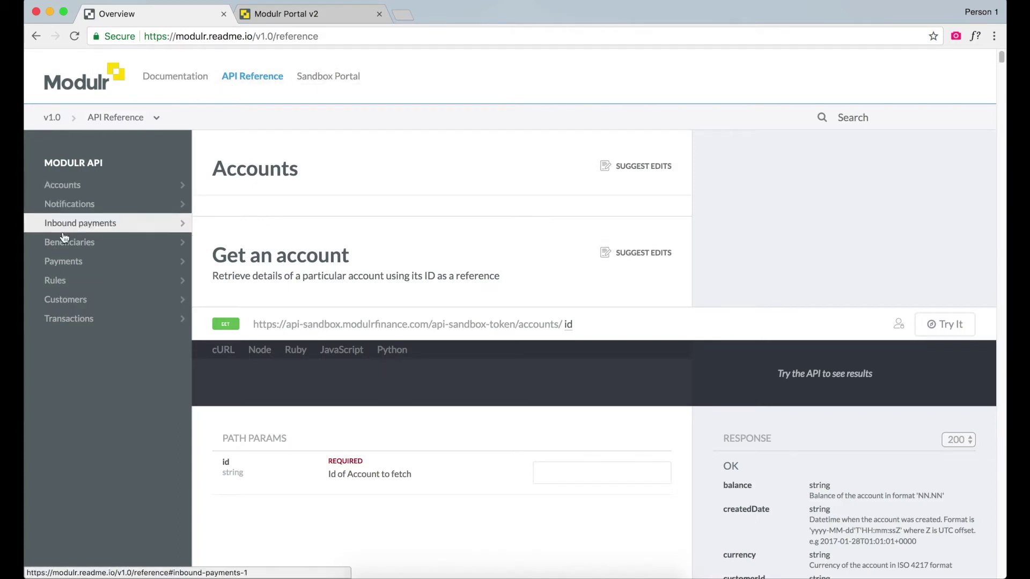
pyautogui.click(81, 261)
pyautogui.click(100, 222)
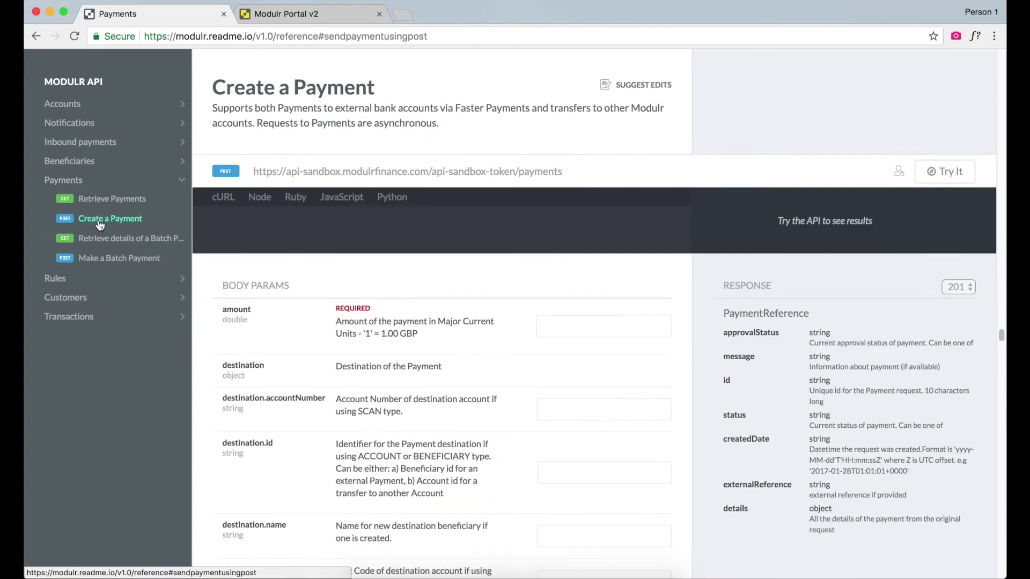
# Paste the sandbox API key into the header Authorization setting
pyautogui.click(900, 174)
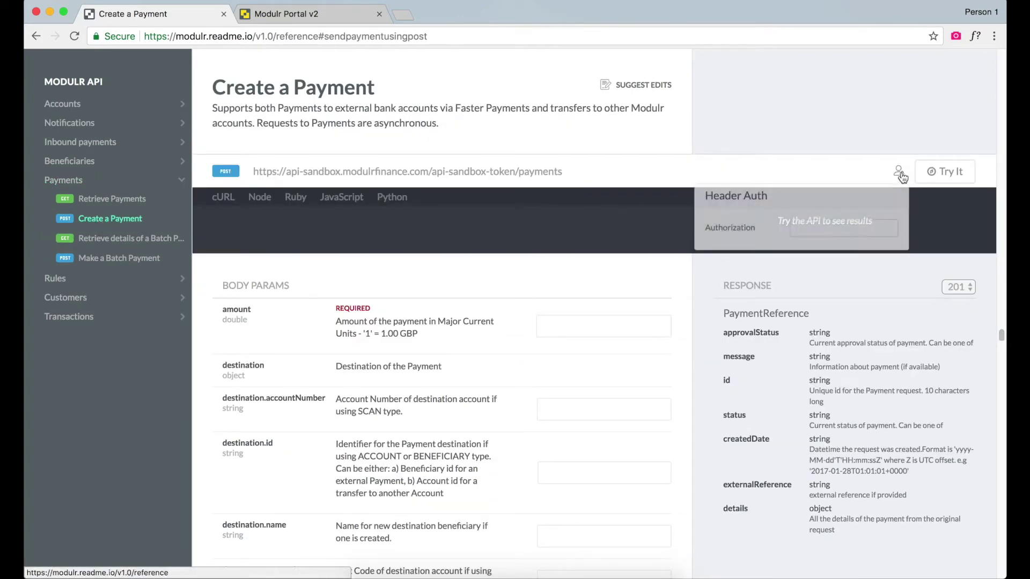
pyautogui.click(853, 228)
pyautogui.press('super+v')
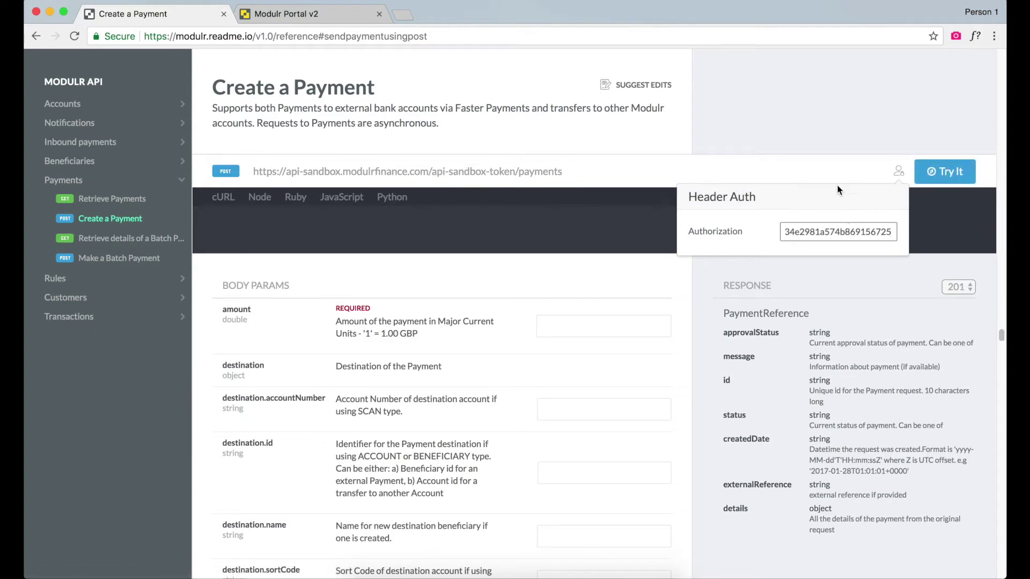
pyautogui.click(608, 285)
pyautogui.scroll(-1, 625, 275)
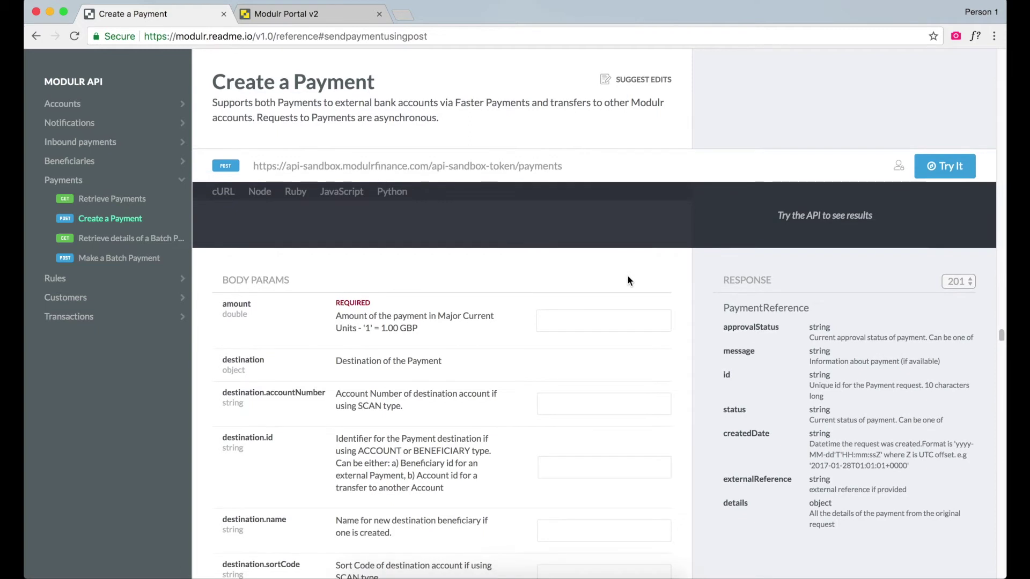
pyautogui.scroll(-3, 625, 279)
# Fill in amount 120, the destination account number and the destination name
pyautogui.click(603, 274)
pyautogui.write('120')
pyautogui.press('Tab')
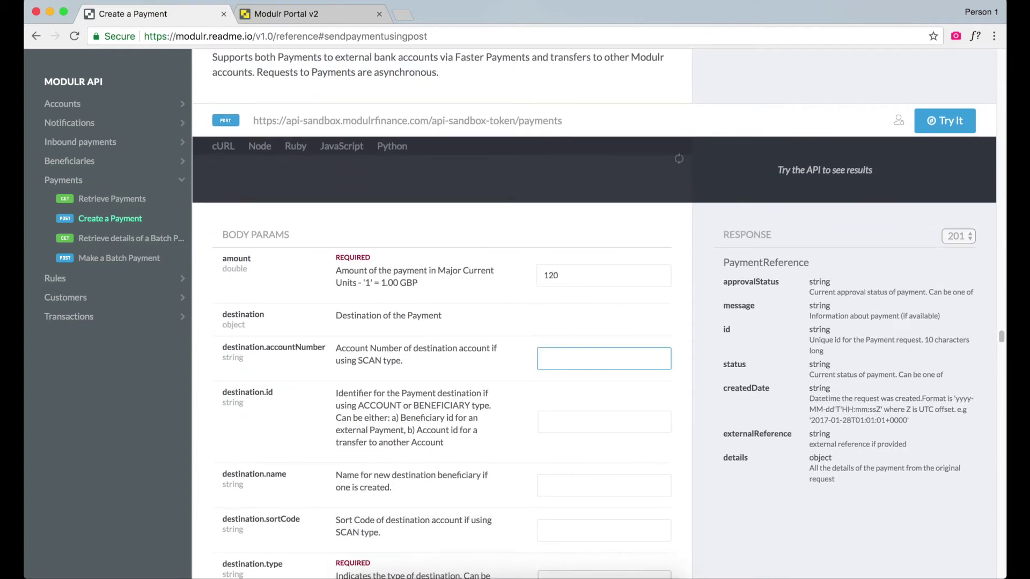
pyautogui.press('Tab')
pyautogui.press('Tab')
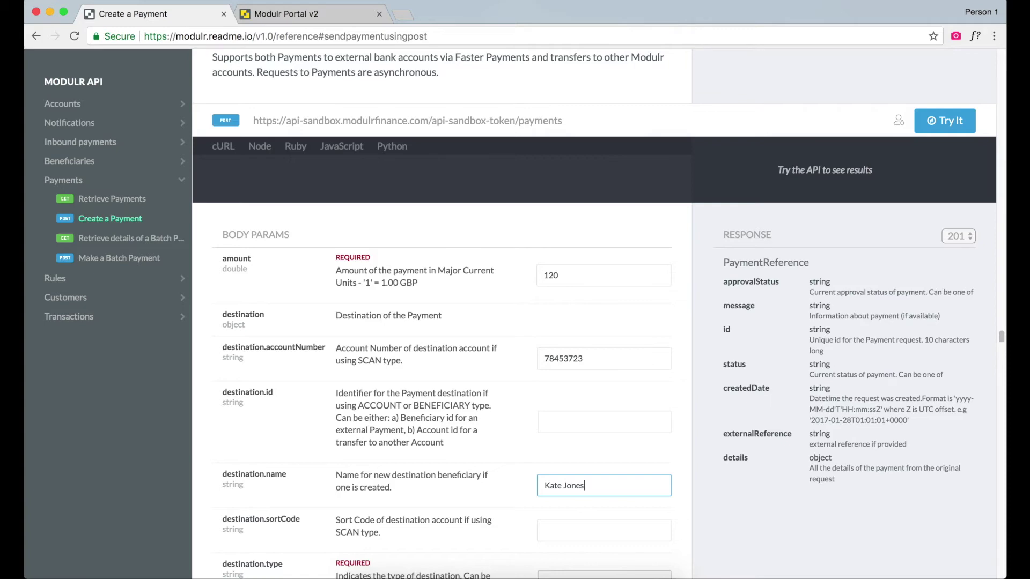
pyautogui.scroll(-5, 605, 361)
# Add the destination sort code, SCAN type, external reference Payment78346 and reference 'Payment 13'
pyautogui.click(603, 363)
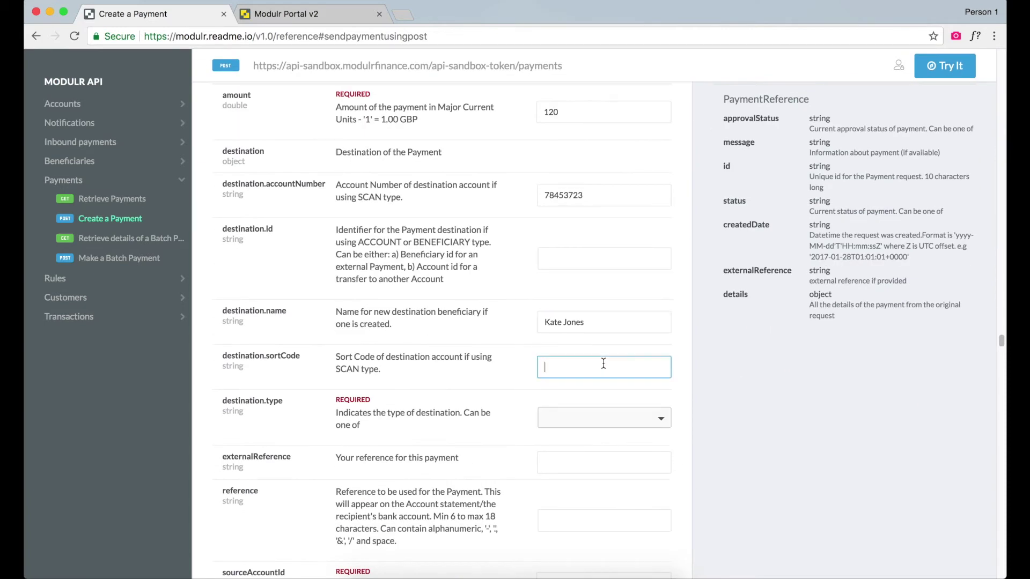
pyautogui.write('238923')
pyautogui.click(601, 419)
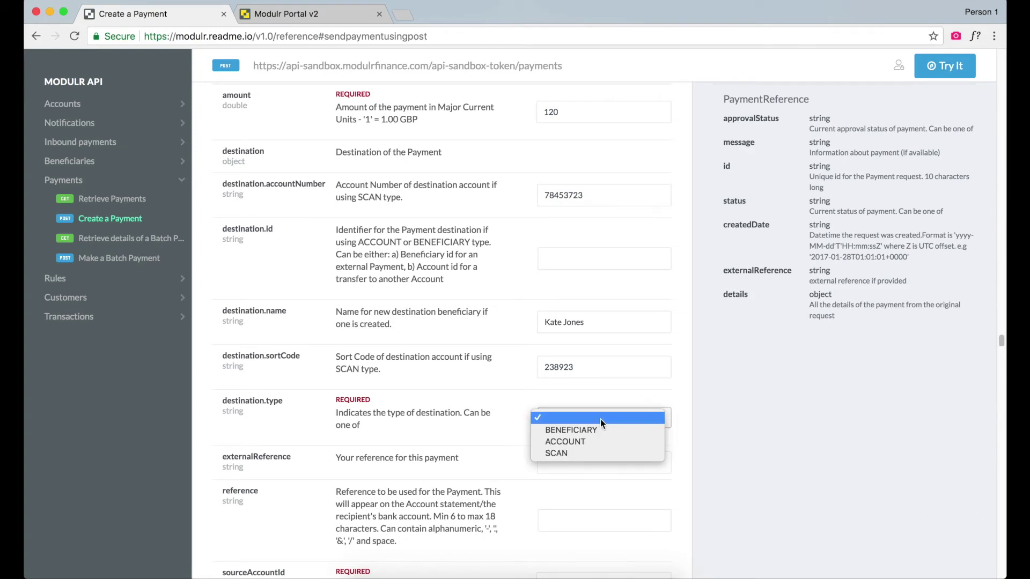
pyautogui.click(605, 455)
pyautogui.click(600, 457)
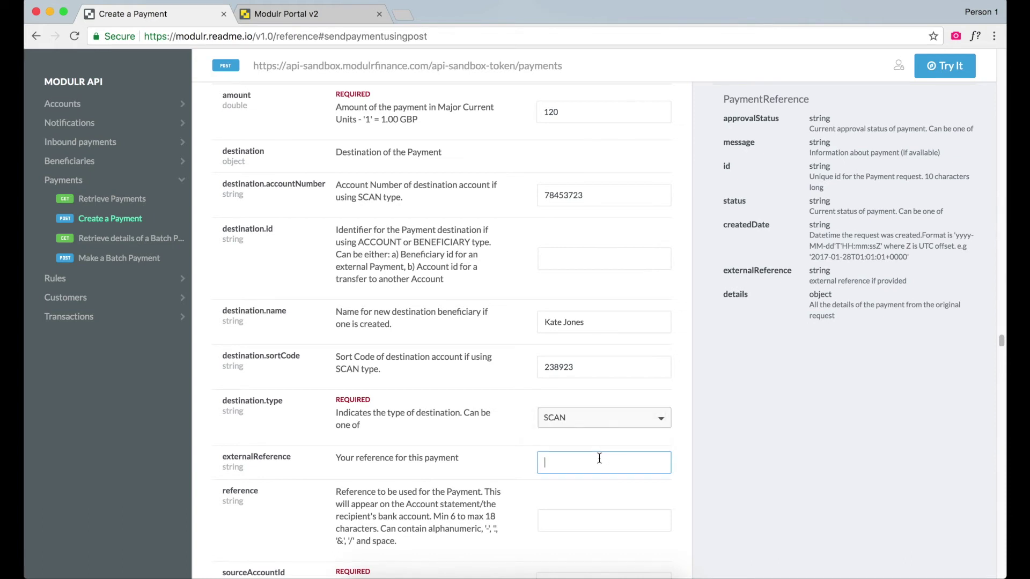
pyautogui.write('Payment78346')
pyautogui.click(604, 520)
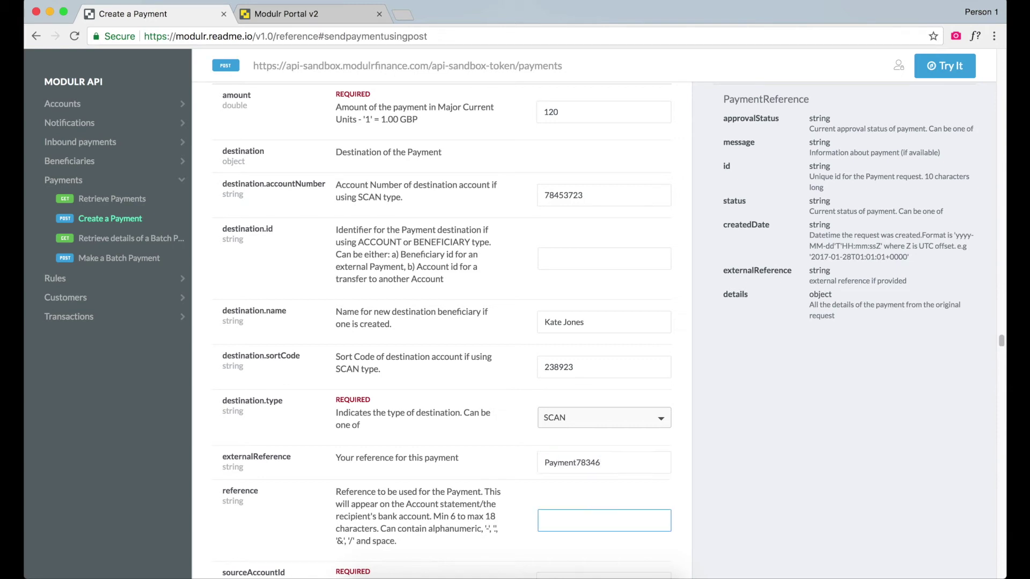
pyautogui.write('Payment 13')
pyautogui.scroll(-4, 540, 460)
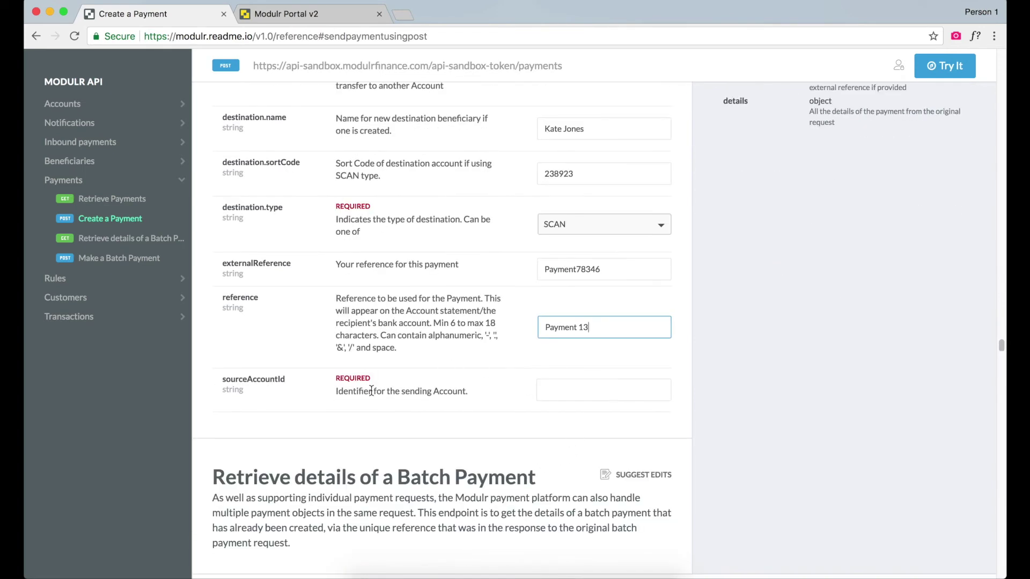
# Copy the Payout Account id from the portal URL into sourceAccountId and send, getting 201 Created
pyautogui.click(286, 13)
pyautogui.moveTo(537, 35); pyautogui.dragTo(494, 41)
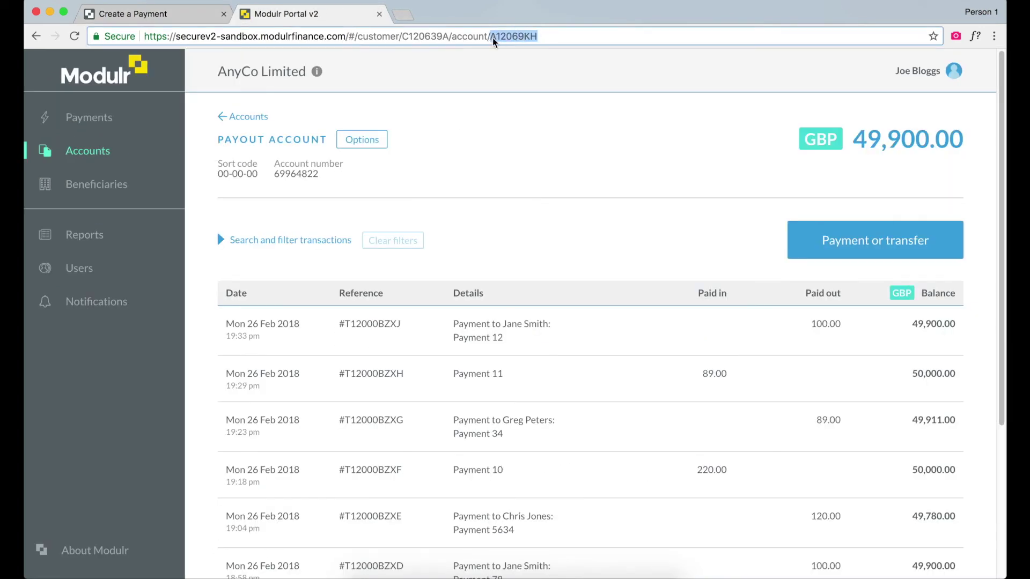
pyautogui.hotkey('ctrl', 'c')
pyautogui.click(134, 13)
pyautogui.click(573, 390)
pyautogui.hotkey('ctrl', 'v')
pyautogui.click(938, 72)
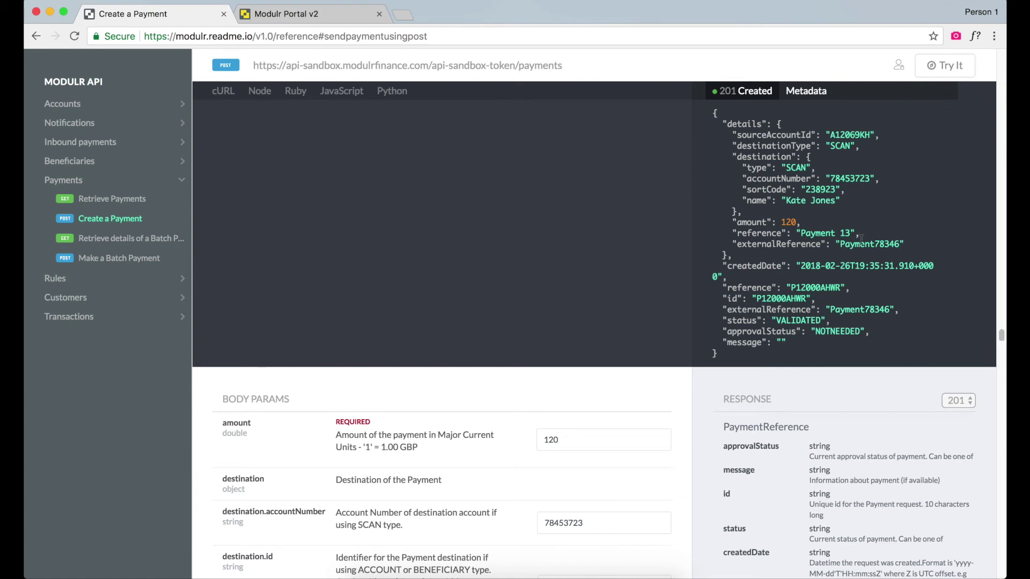
pyautogui.click(306, 17)
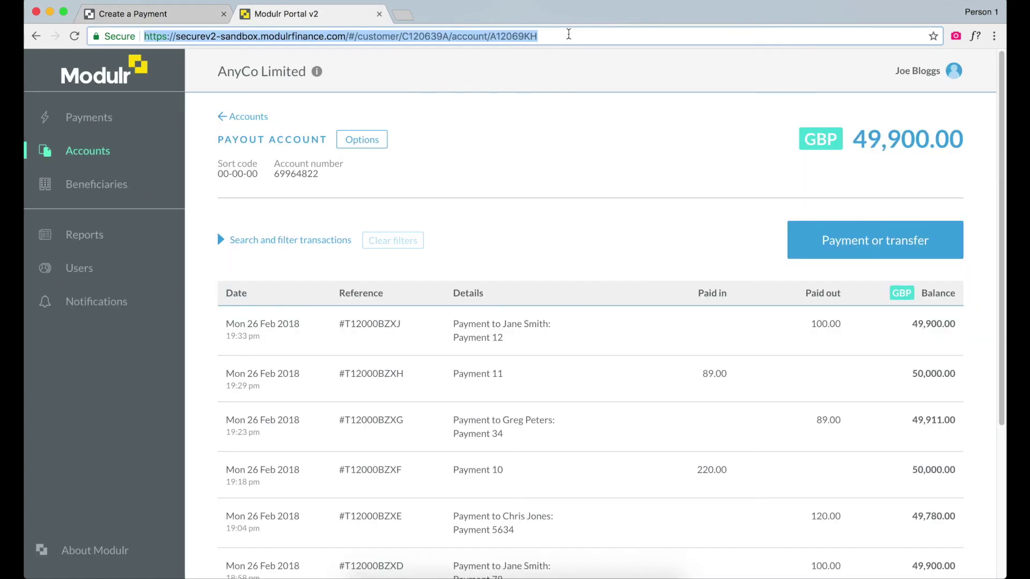
# Reload the portal page to see the Payout Account balance at 49,780.00 GBP
pyautogui.click(571, 35)
pyautogui.press('Return')
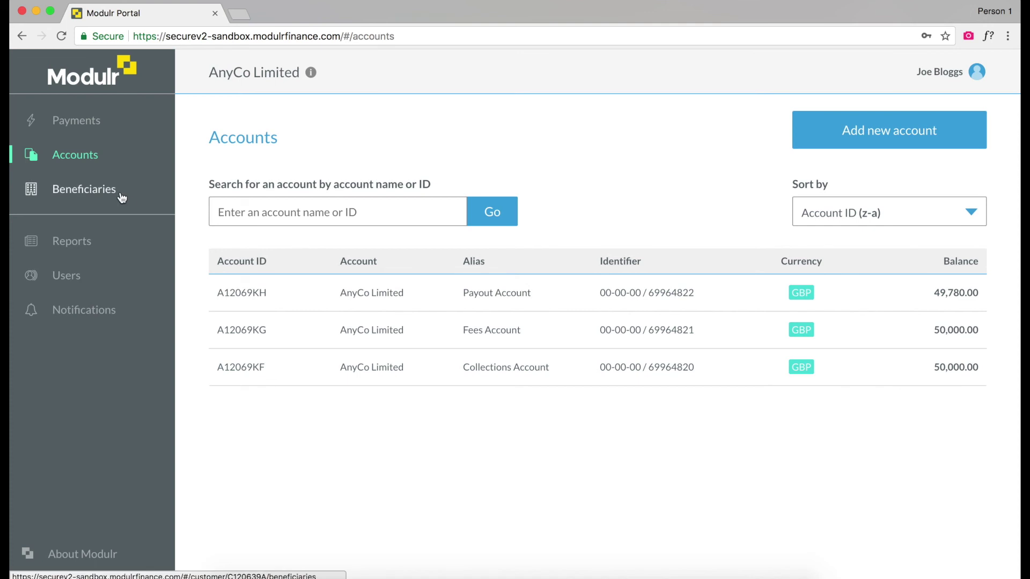
# Go to Beneficiaries, begin creating a beneficiary, and open the Payout Account's details
pyautogui.click(122, 196)
pyautogui.click(863, 146)
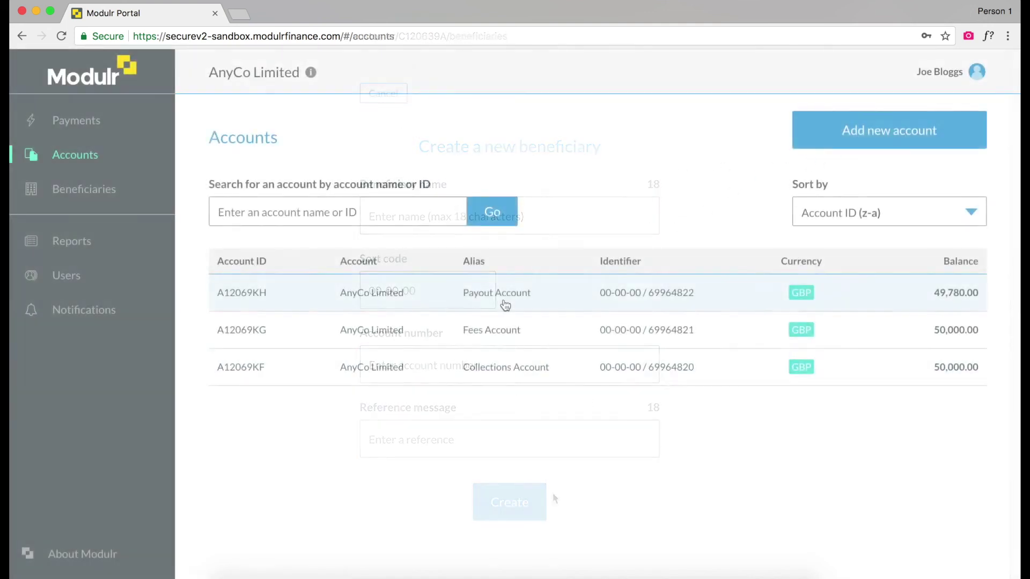
pyautogui.click(506, 298)
# Create a Conditional split rule from the Payout Account's Manage rules options
pyautogui.click(362, 146)
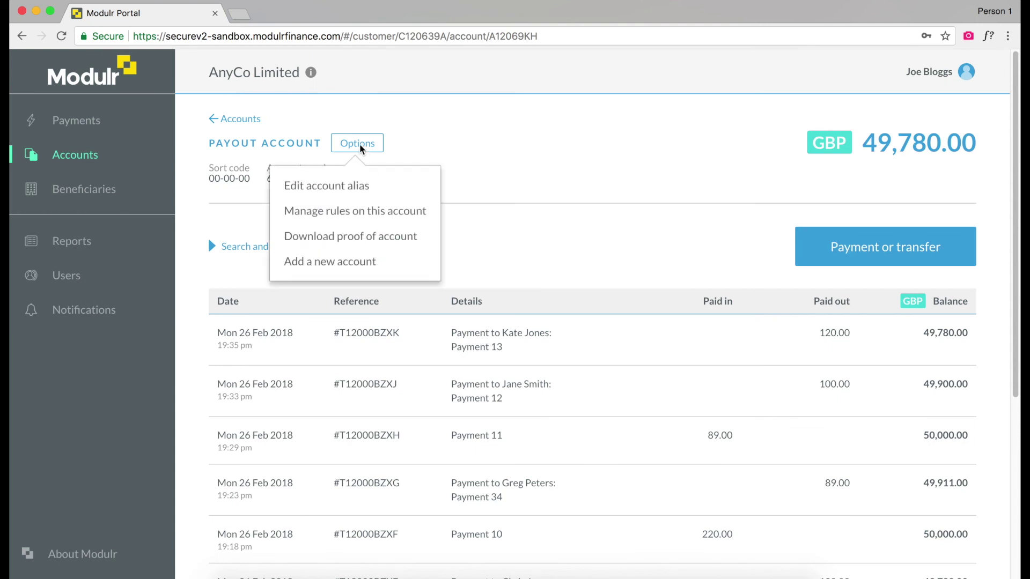
pyautogui.click(360, 211)
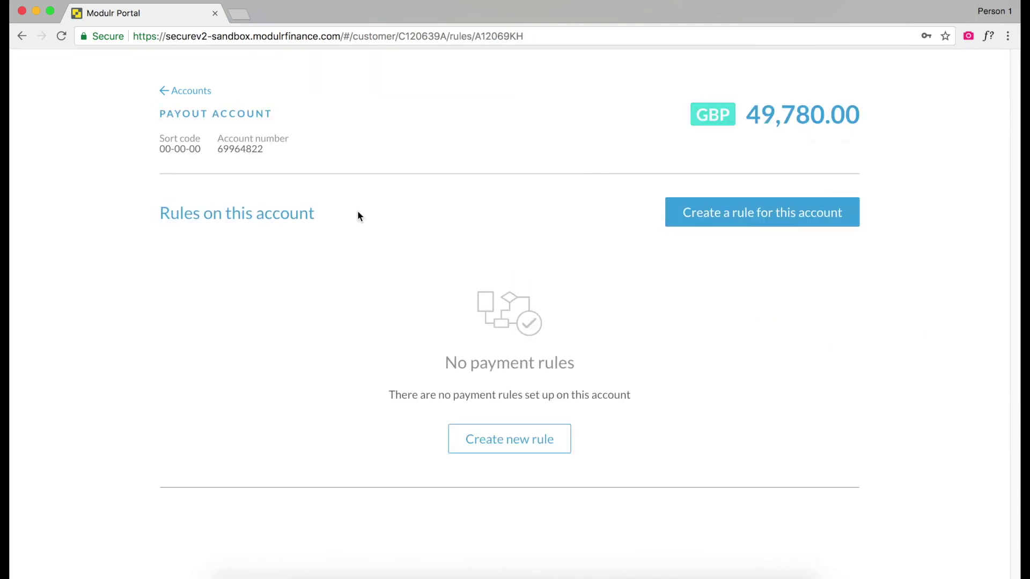
pyautogui.click(700, 220)
pyautogui.click(527, 276)
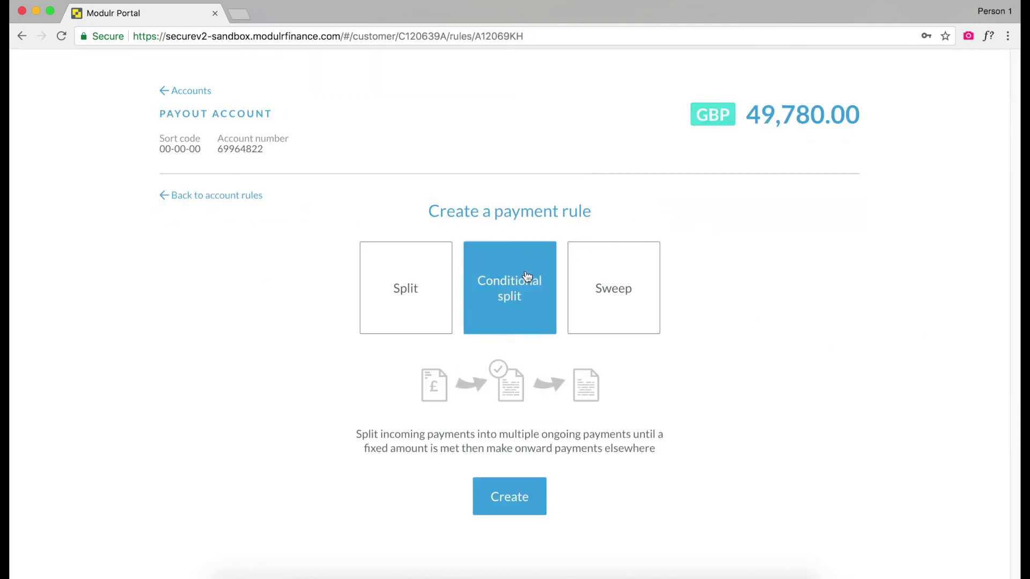
pyautogui.click(518, 495)
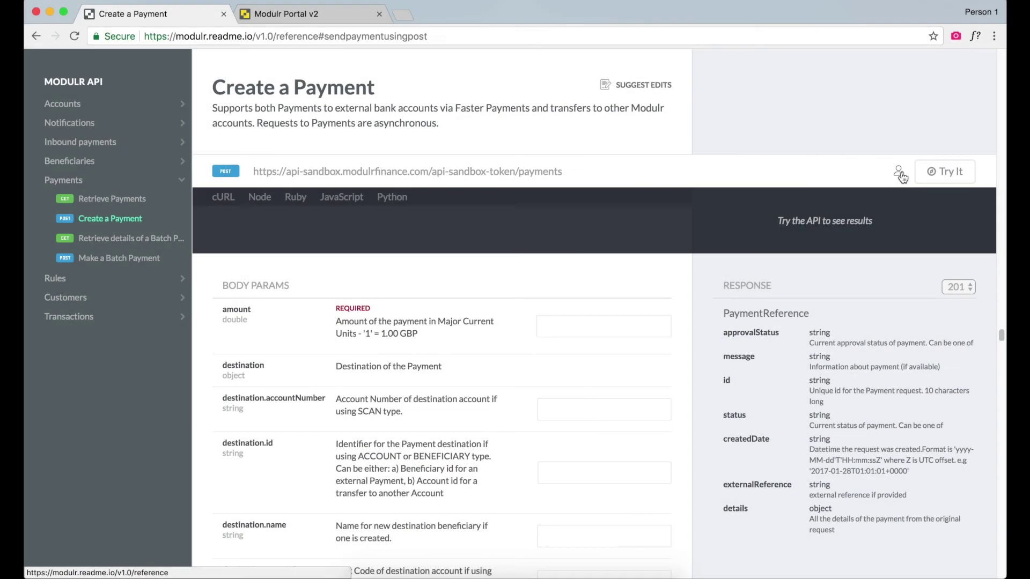
# Re-enter amount 120, the destination account number and the destination name
pyautogui.click(899, 171)
pyautogui.click(623, 283)
pyautogui.scroll(-1, 623, 283)
pyautogui.click(623, 283)
pyautogui.write('120')
pyautogui.press('Tab')
pyautogui.press('Tab')
pyautogui.press('Tab')
# Add the sort code, SCAN destination type, external reference Payment78346 and reference 'Payment 13'
pyautogui.scroll(-3, 605, 301)
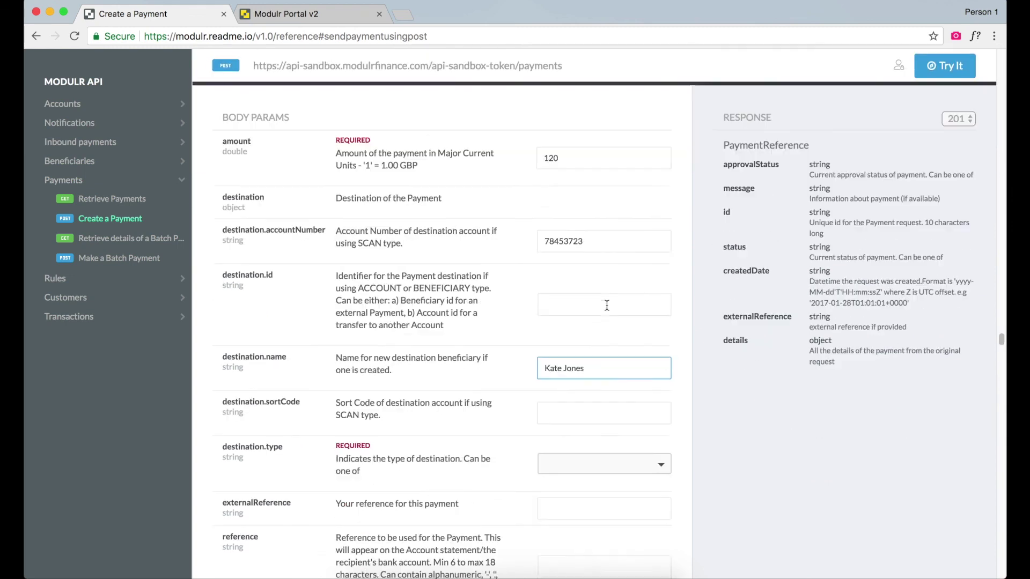
pyautogui.press('Tab')
pyautogui.write('238923')
pyautogui.click(600, 419)
pyautogui.click(600, 454)
pyautogui.click(599, 458)
pyautogui.write('Payment78346')
pyautogui.press('Tab')
pyautogui.write('Payment 13')
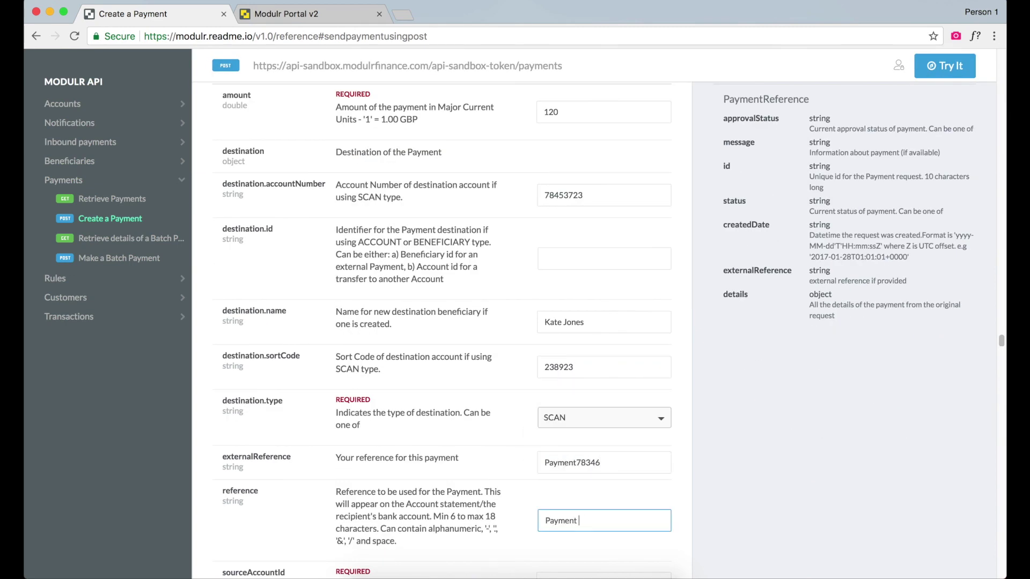
pyautogui.scroll(-3, 421, 380)
# Paste the Payout Account id as sourceAccountId and send the payment request
pyautogui.hotkey('ctrl', 'Tab')
pyautogui.hotkey('ctrl', 'shift', 'Tab')
pyautogui.press('Tab')
pyautogui.hotkey('ctrl', 'v')
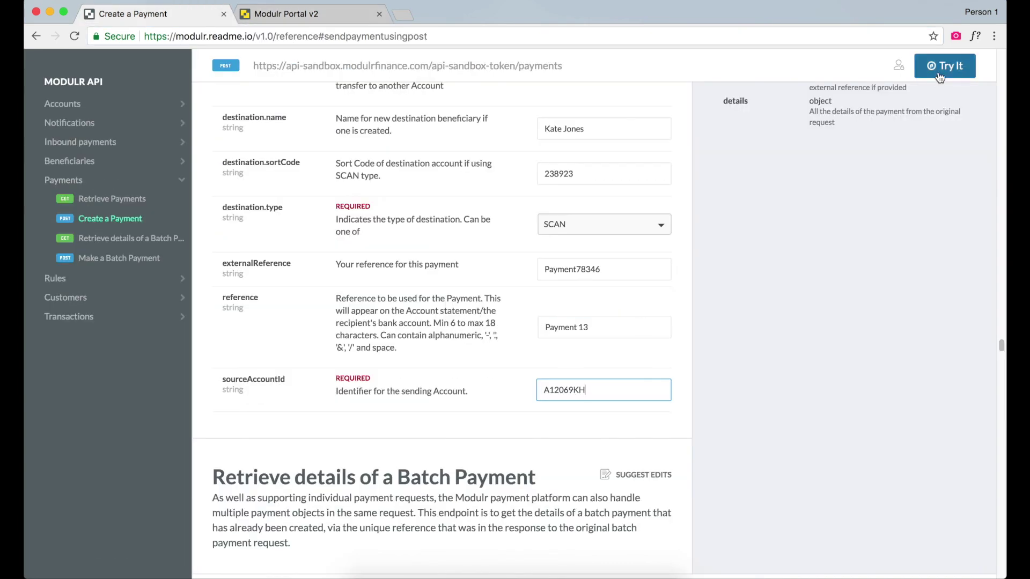
pyautogui.click(938, 72)
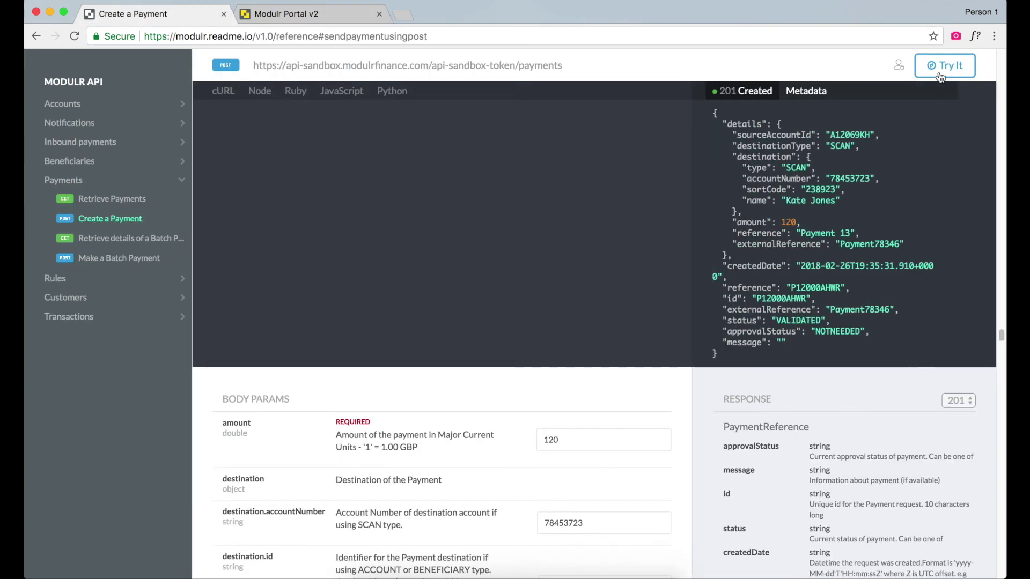